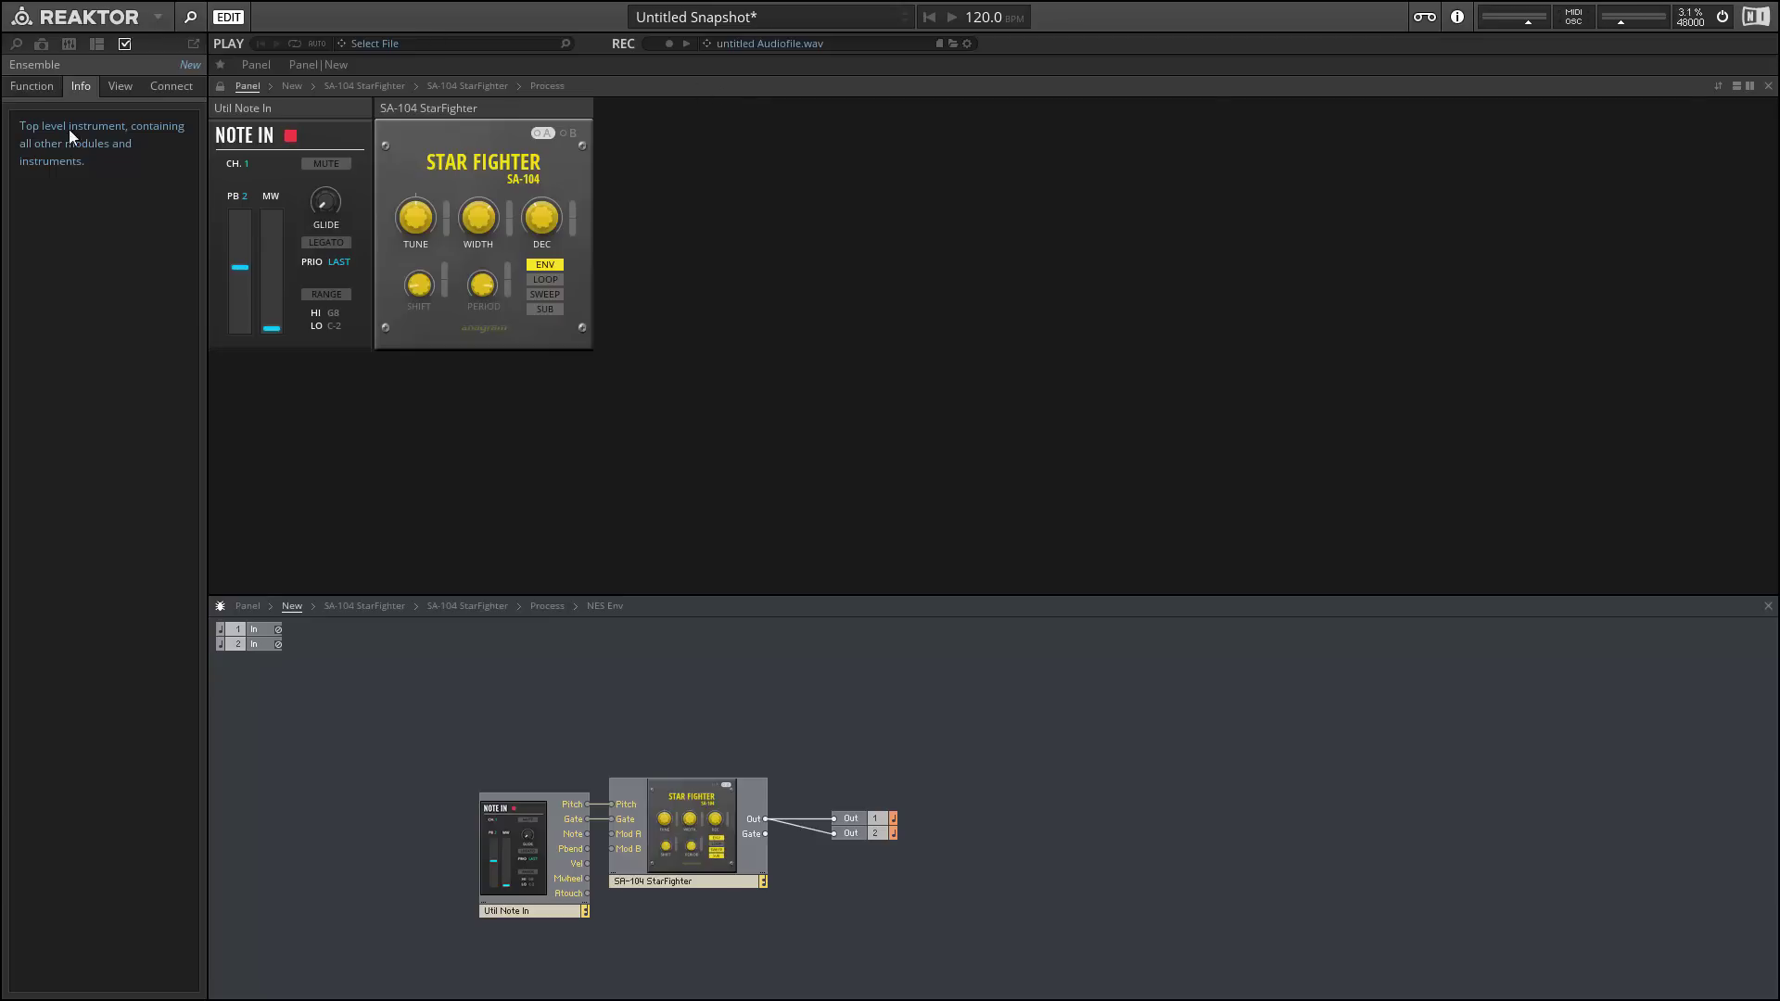
# Nudge the StarFighter's TUNE knob down and lower its decay to 3.
pyautogui.moveTo(430, 219)
pyautogui.mouseDown()
pyautogui.moveTo(391, 186)
pyautogui.moveTo(404, 217)
pyautogui.mouseUp()
pyautogui.moveTo(534, 215); pyautogui.dragTo(560, 262)
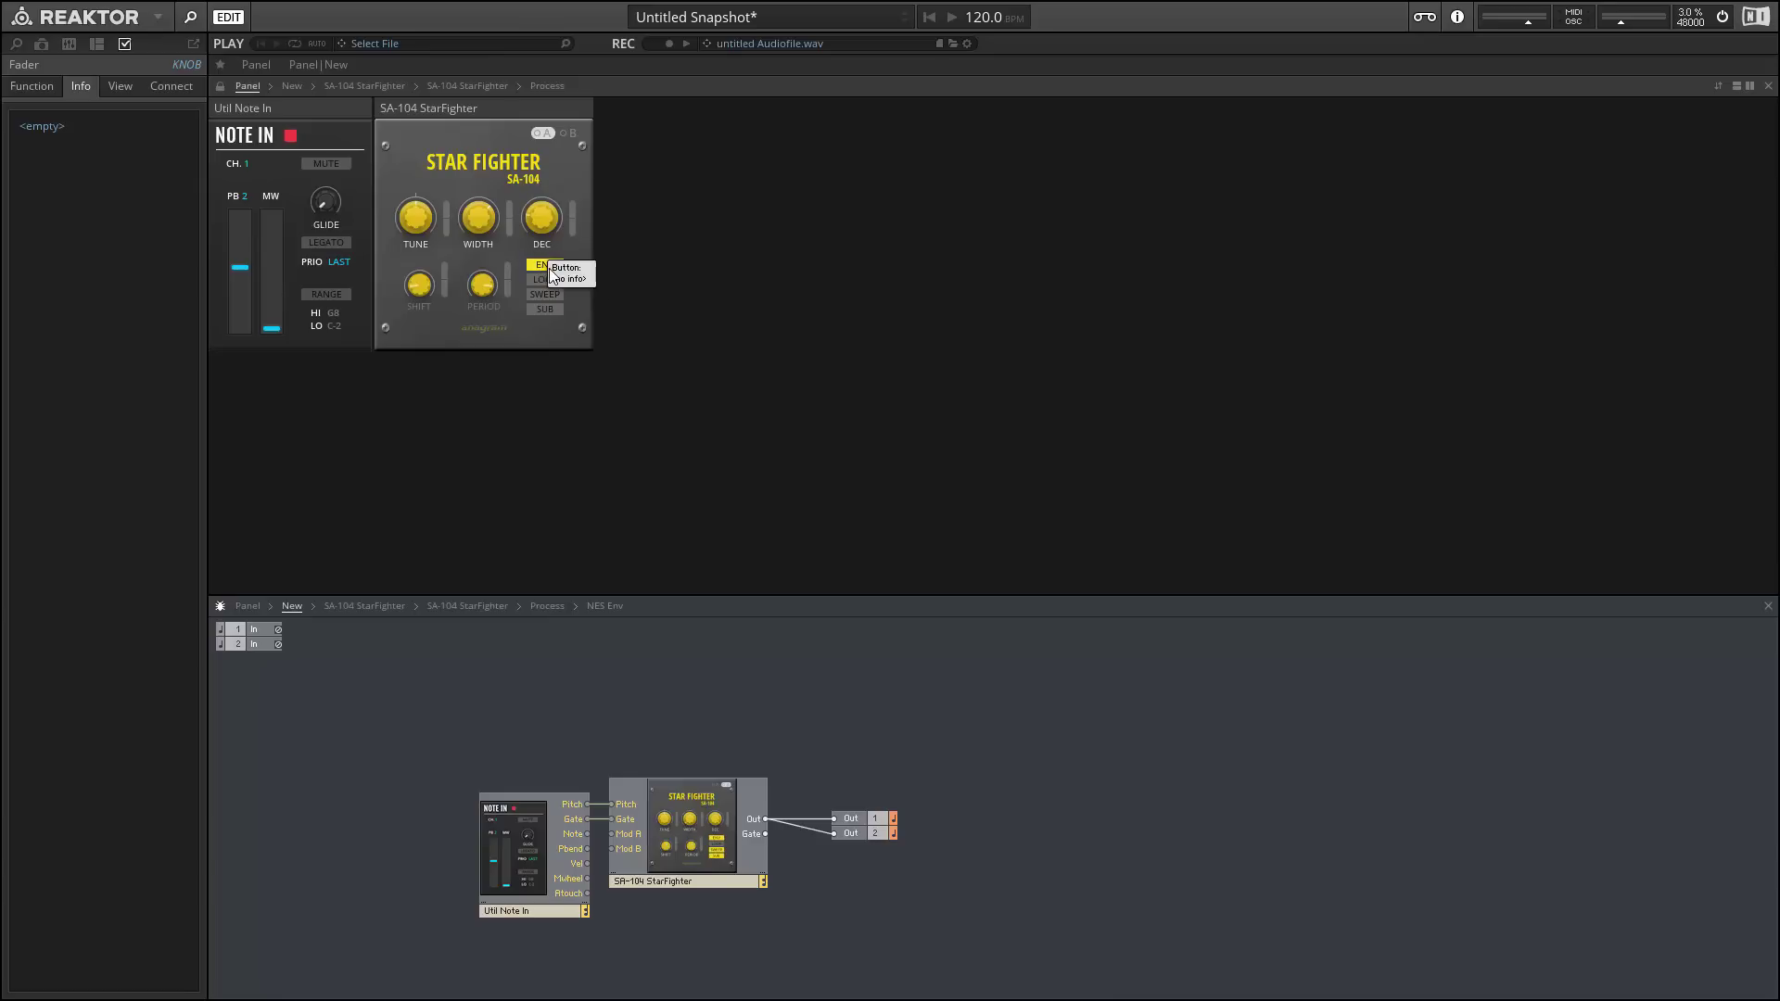
# Try constant and looping envelope modes, then set StarFighter decay to 7 with looping off.
pyautogui.click(558, 265)
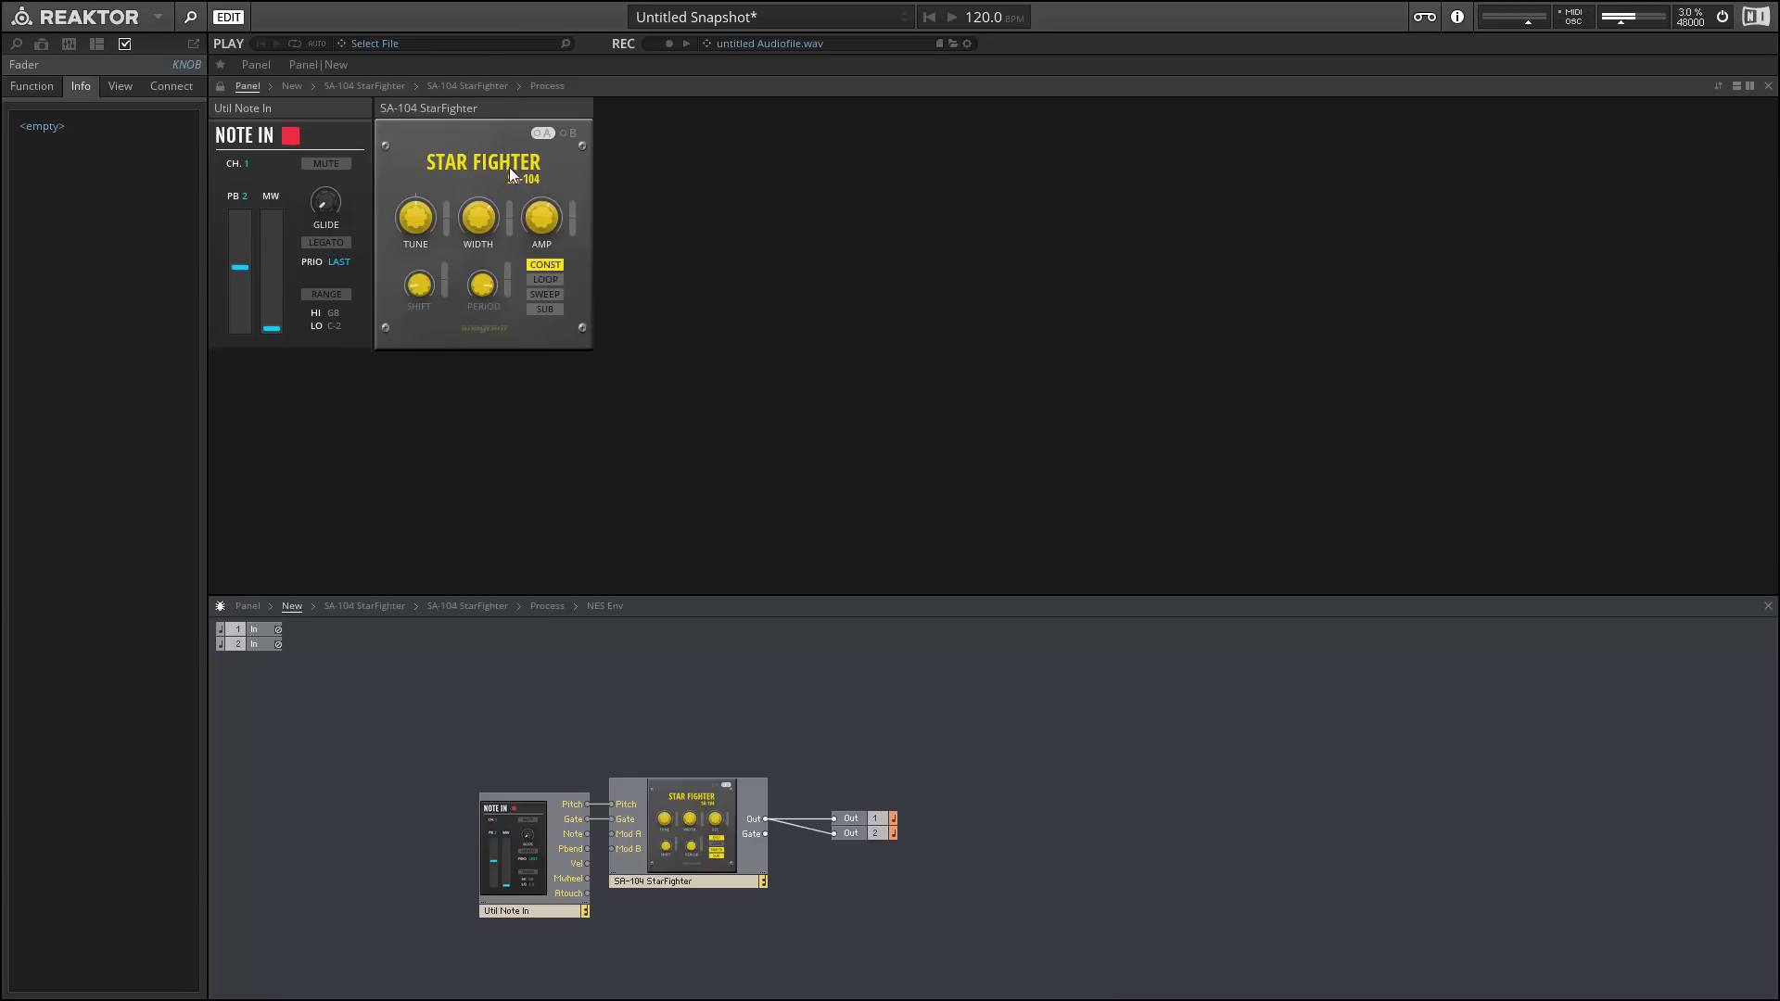
pyautogui.click(559, 267)
pyautogui.click(551, 279)
pyautogui.moveTo(538, 219); pyautogui.dragTo(569, 318)
pyautogui.click(549, 280)
# Turn on the StarFighter pitch sweep with period 5, switched from SUB to ADD.
pyautogui.click(542, 294)
pyautogui.click(544, 309)
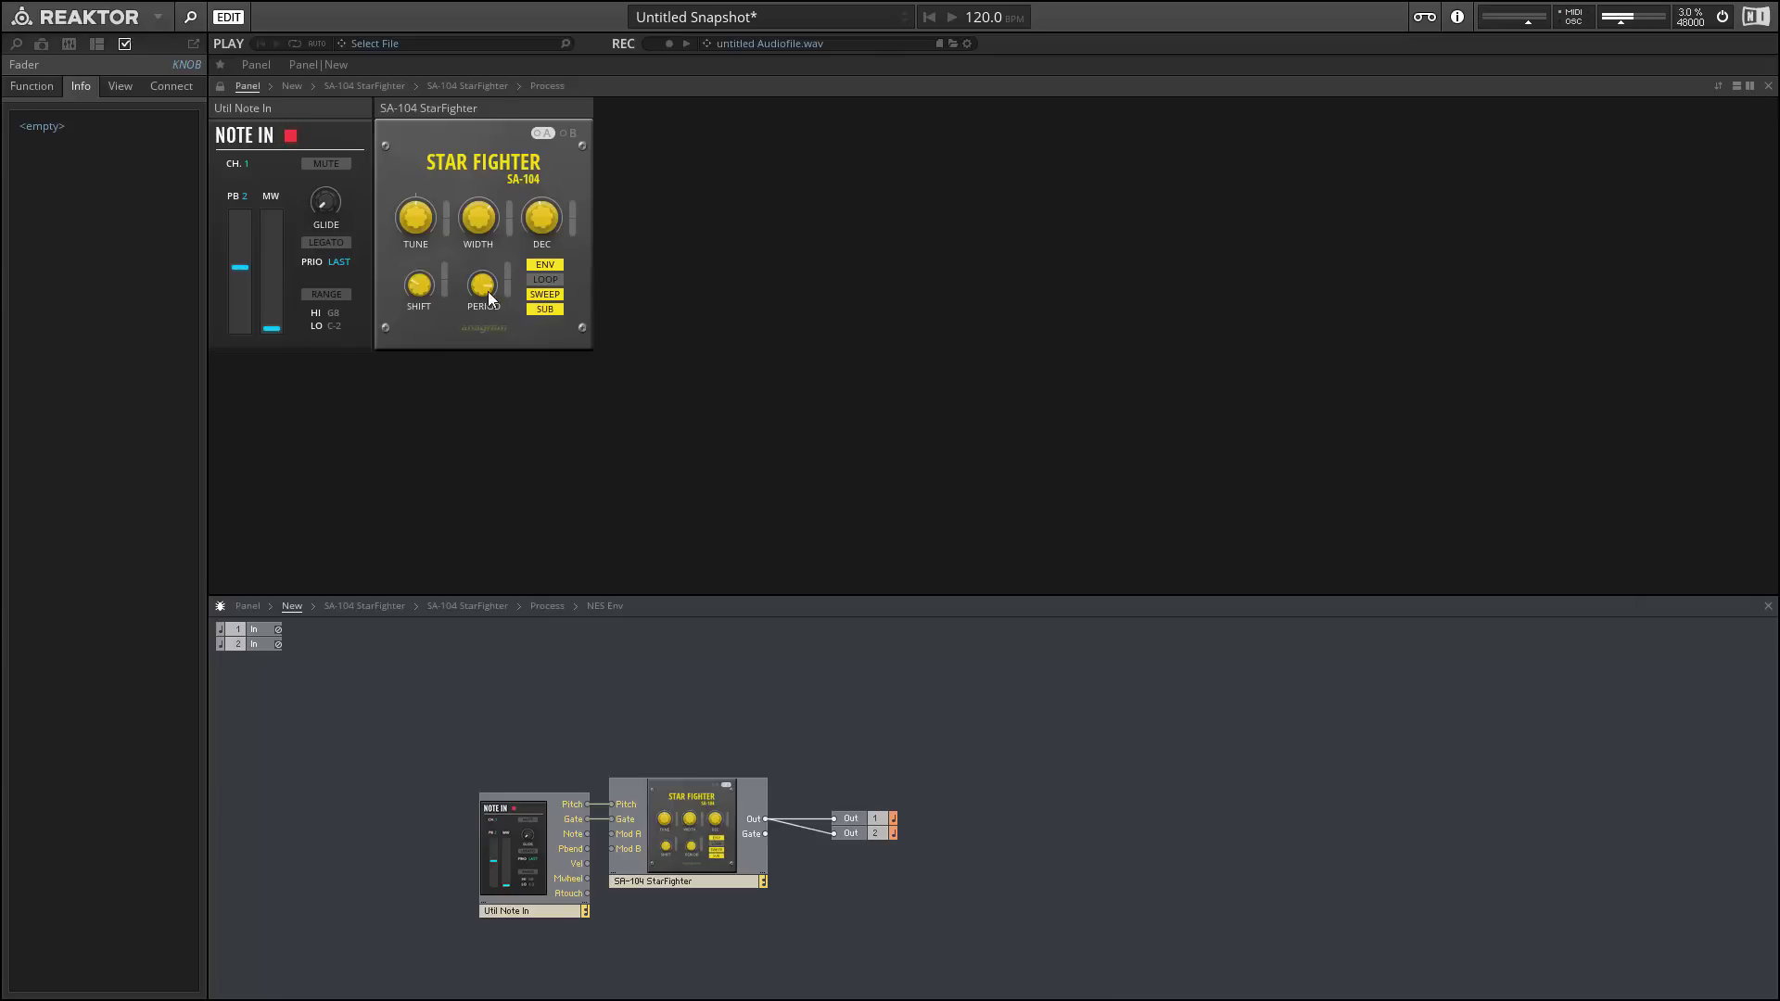
pyautogui.moveTo(481, 286)
pyautogui.moveTo(489, 295); pyautogui.dragTo(491, 317)
pyautogui.click(553, 308)
# Place the Bento Box MOD-LFO block from the library above the StarFighter in the structure.
pyautogui.click(16, 45)
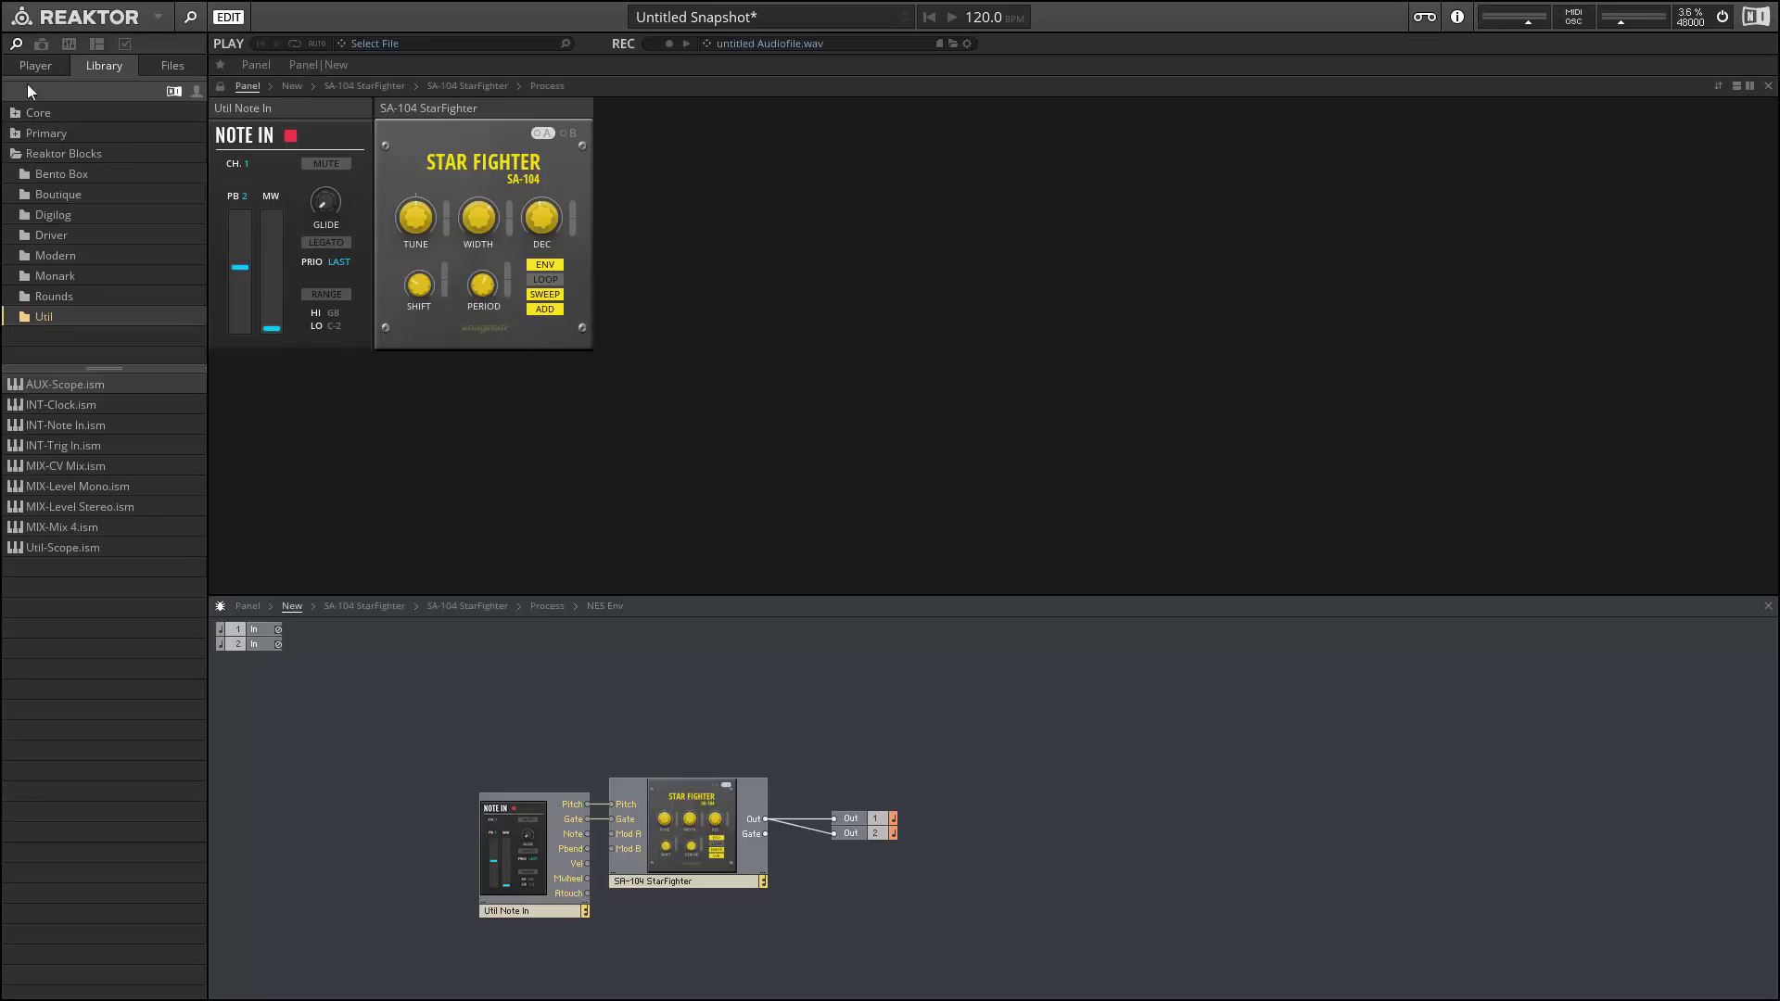
pyautogui.click(43, 174)
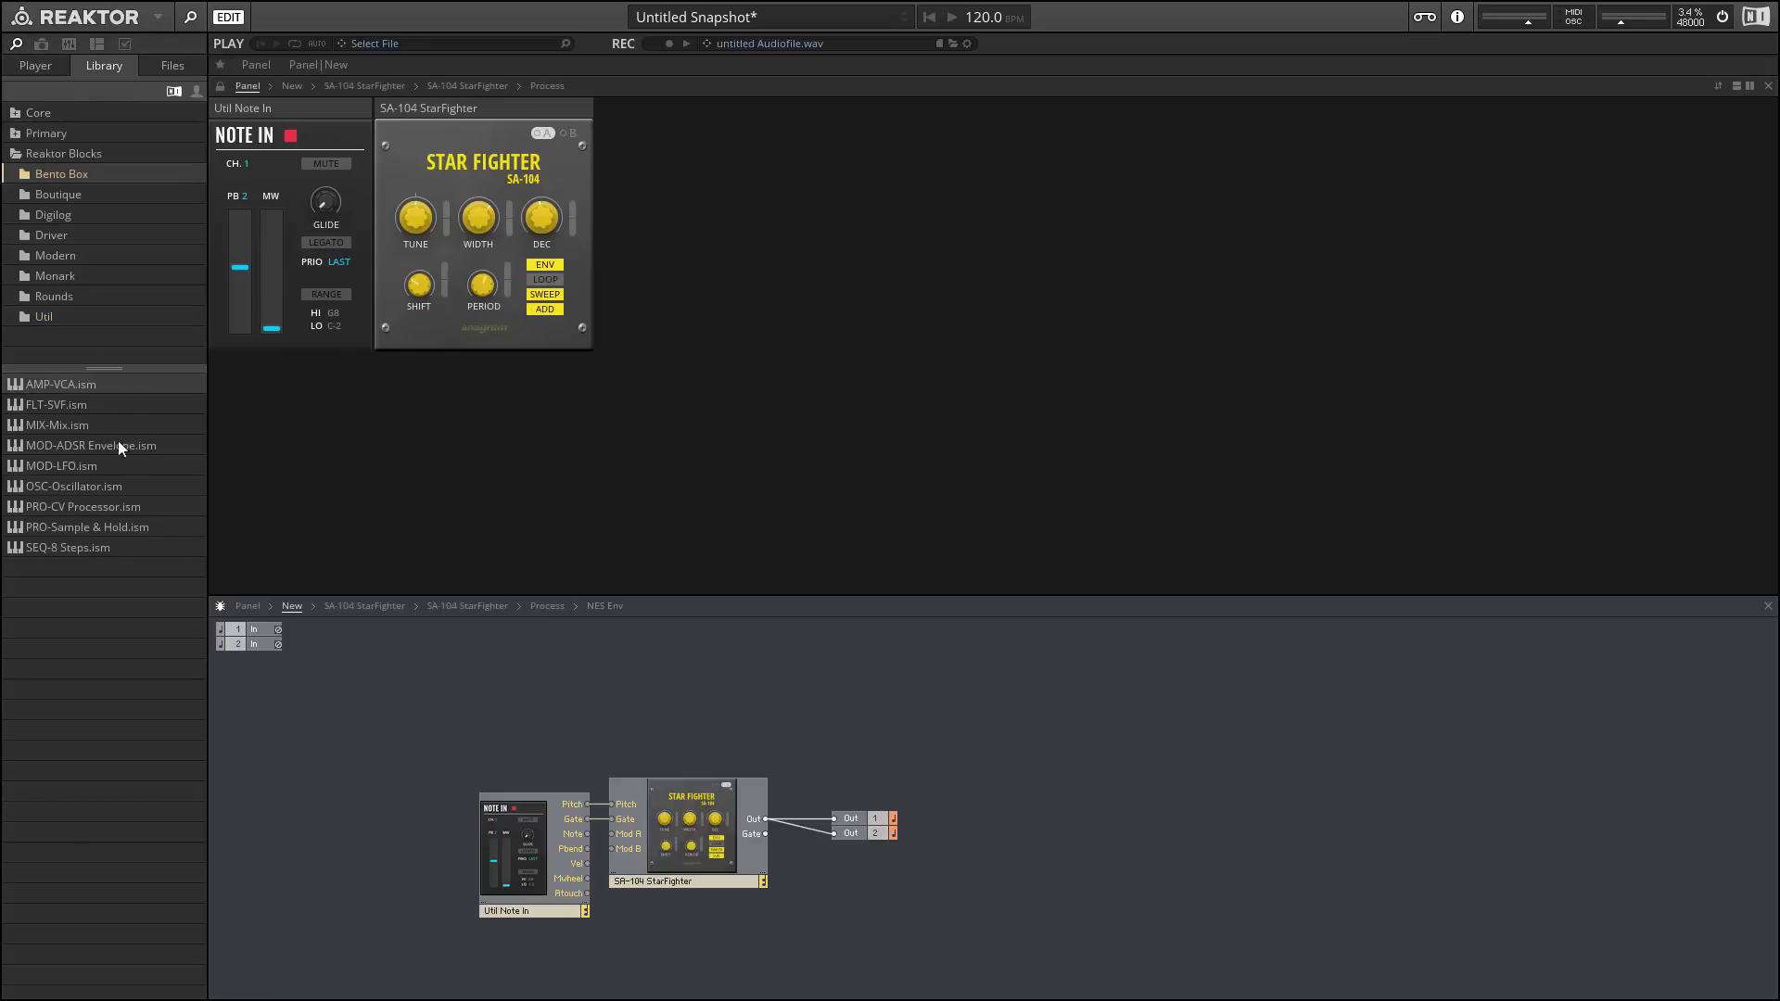
pyautogui.moveTo(63, 466); pyautogui.dragTo(516, 635)
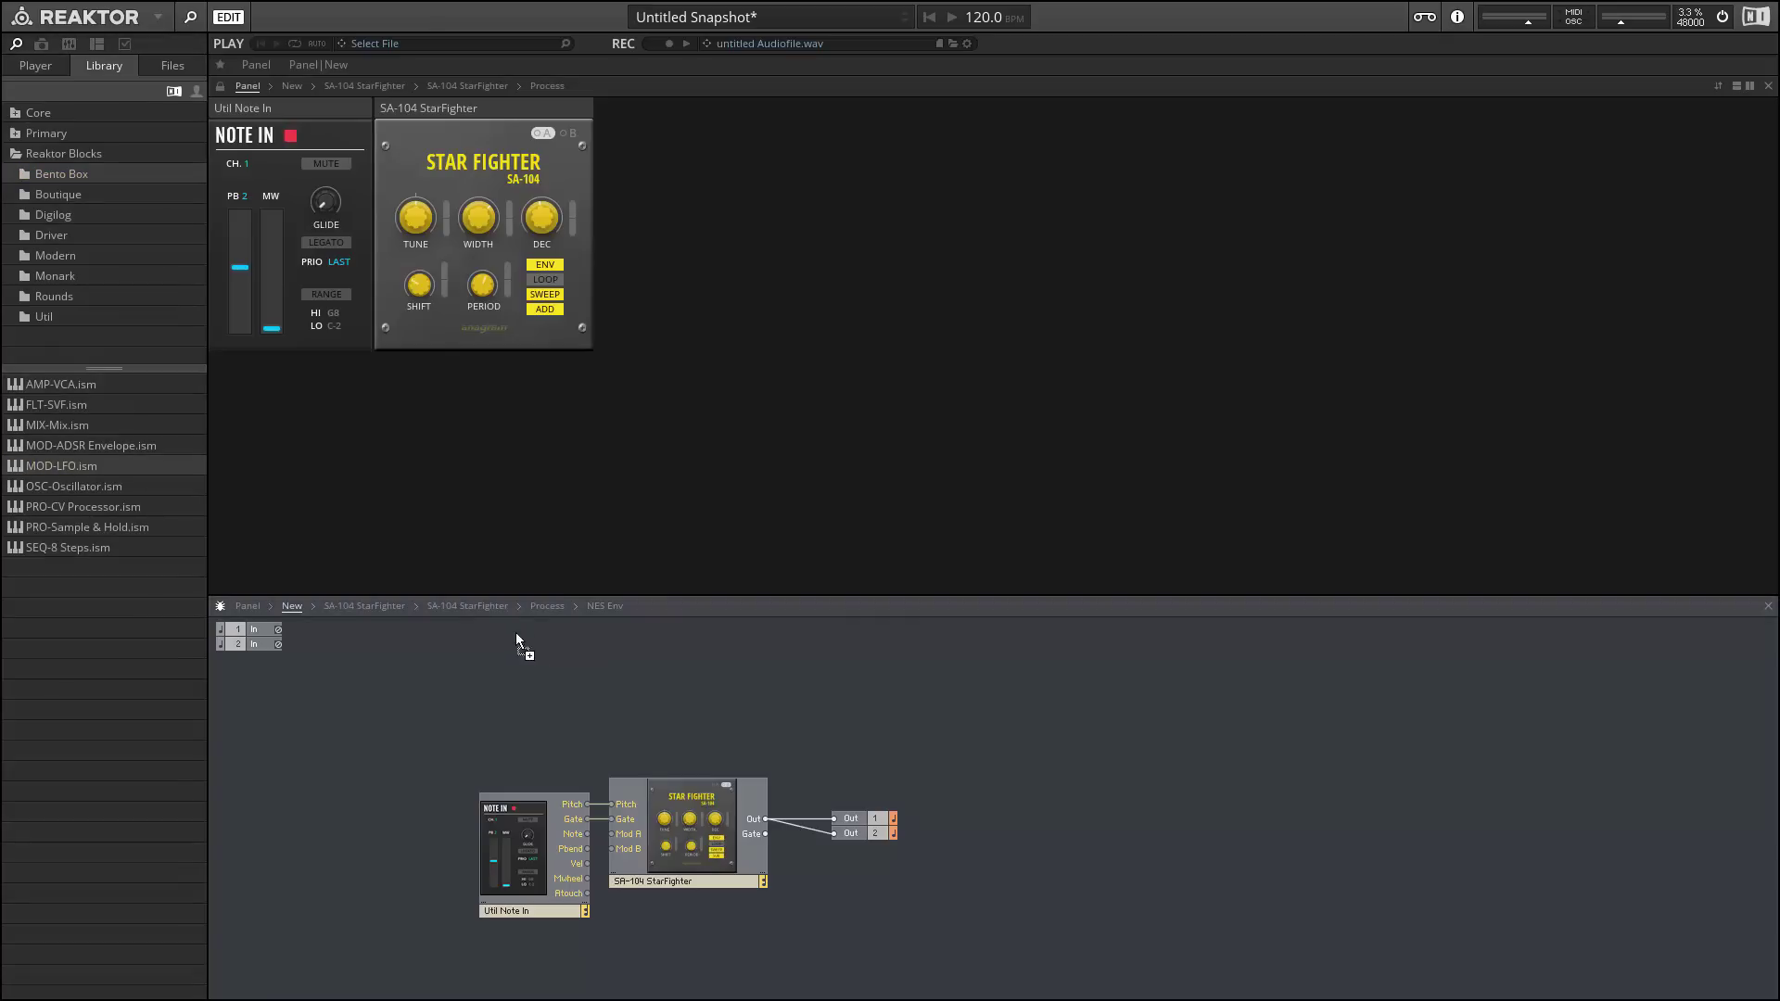
pyautogui.moveTo(630, 686); pyautogui.dragTo(688, 746)
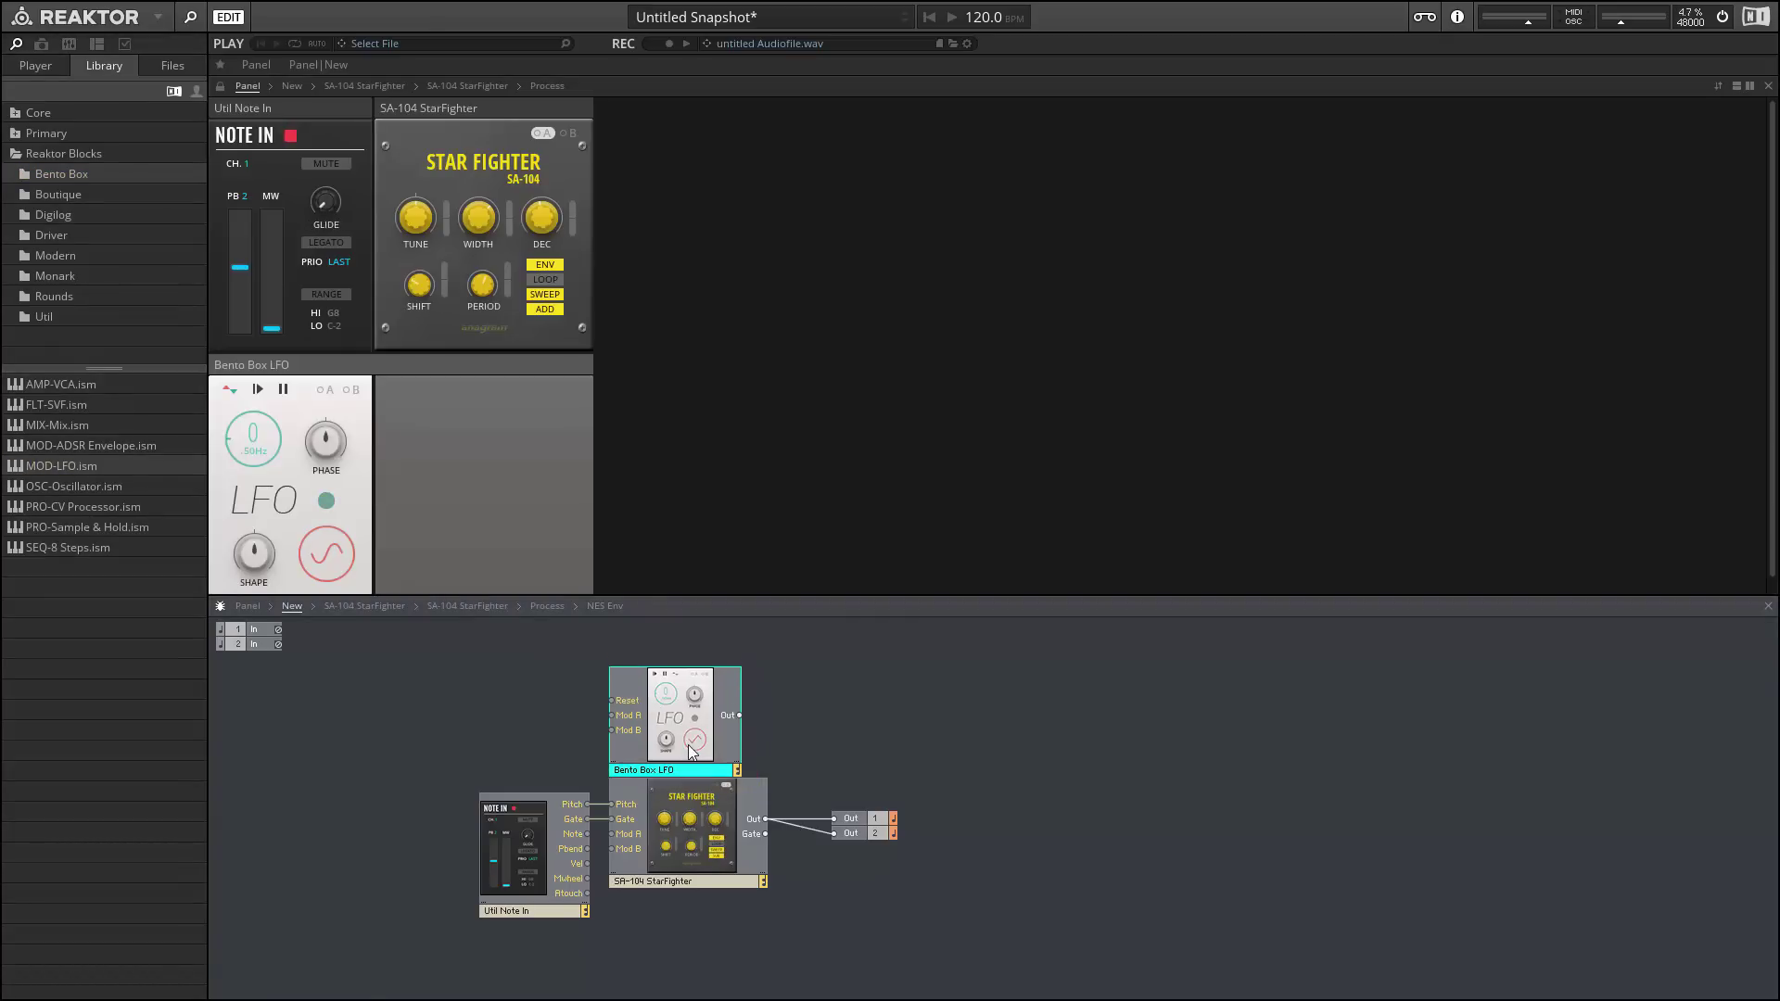
# Wire Note In Gate to LFO Reset and LFO Out to StarFighter Mod A, then enable looping.
pyautogui.click(594, 820)
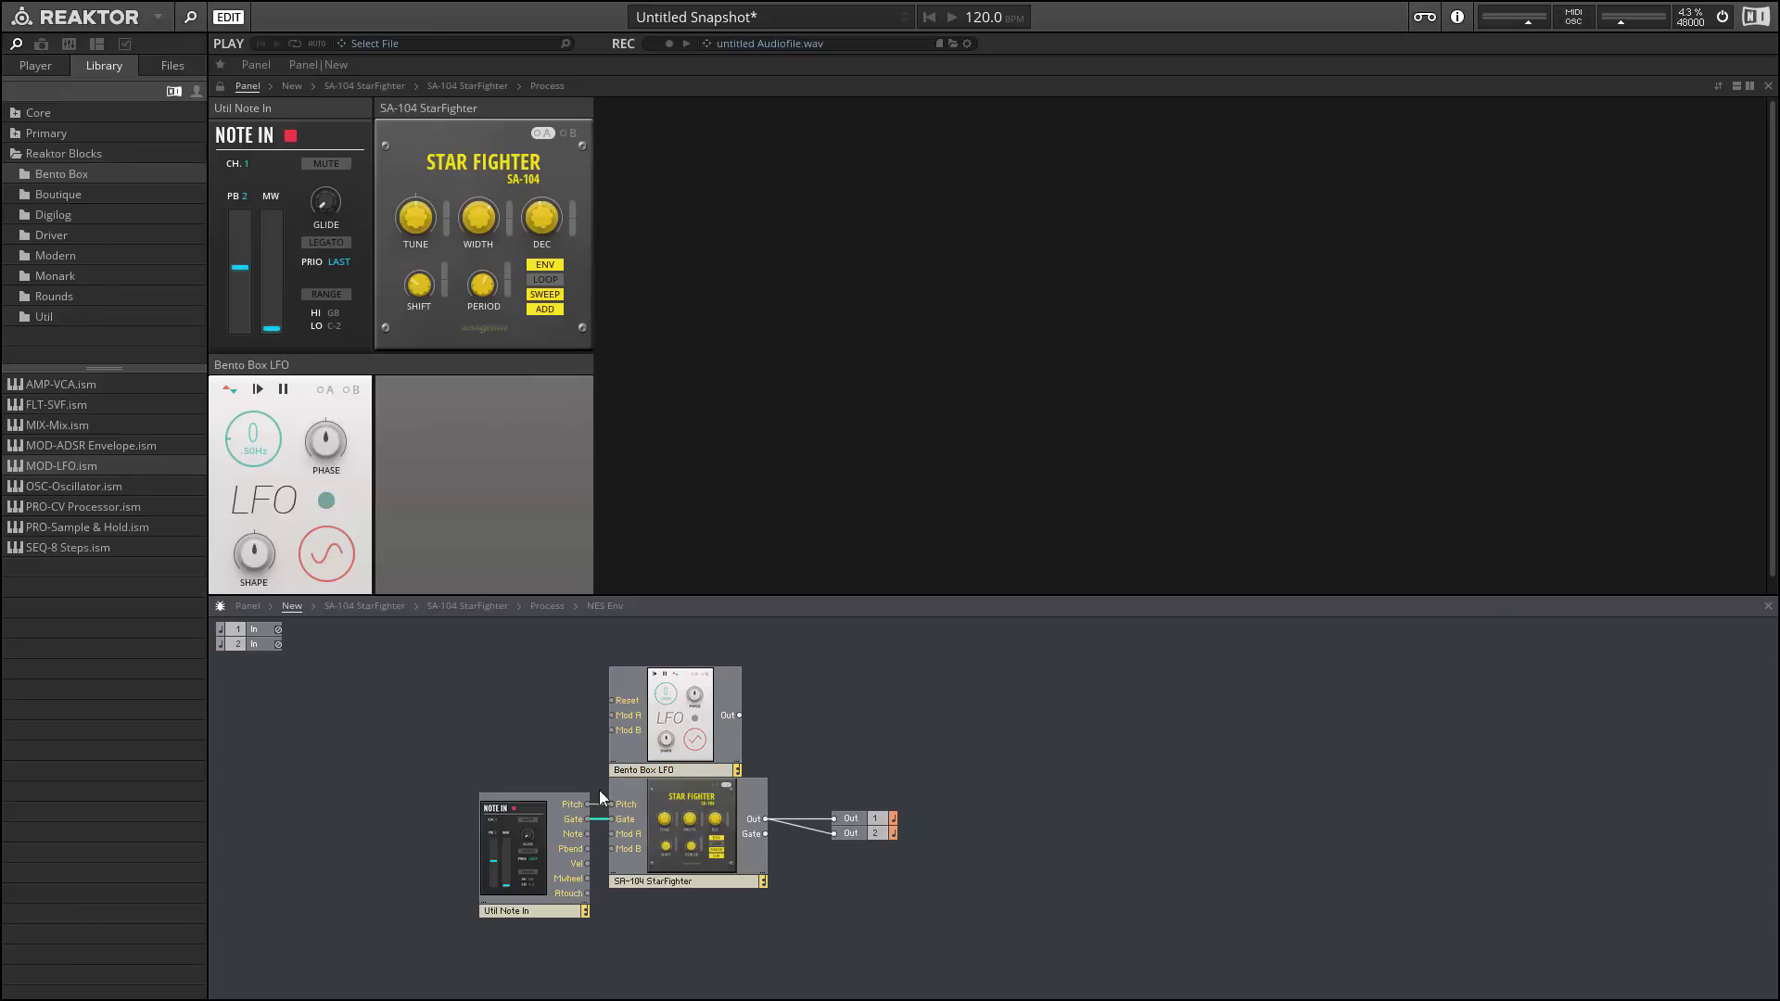
pyautogui.moveTo(586, 818); pyautogui.dragTo(613, 701)
pyautogui.moveTo(739, 714); pyautogui.dragTo(612, 833)
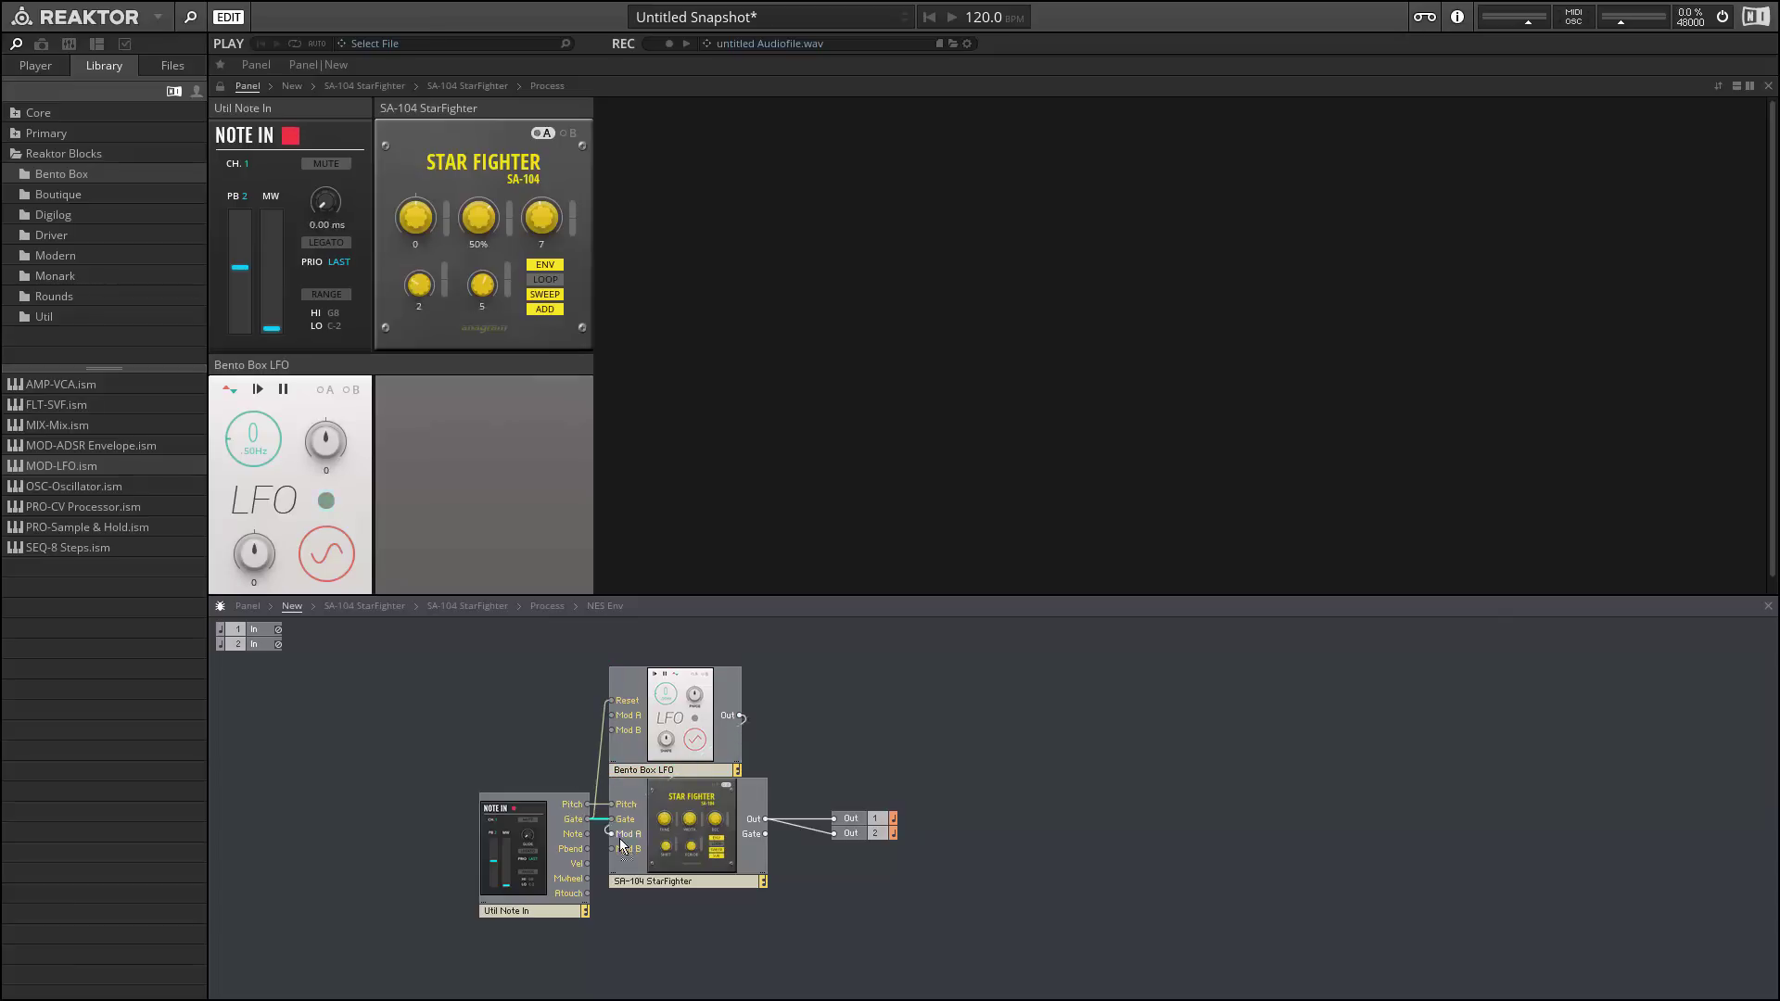
pyautogui.click(445, 215)
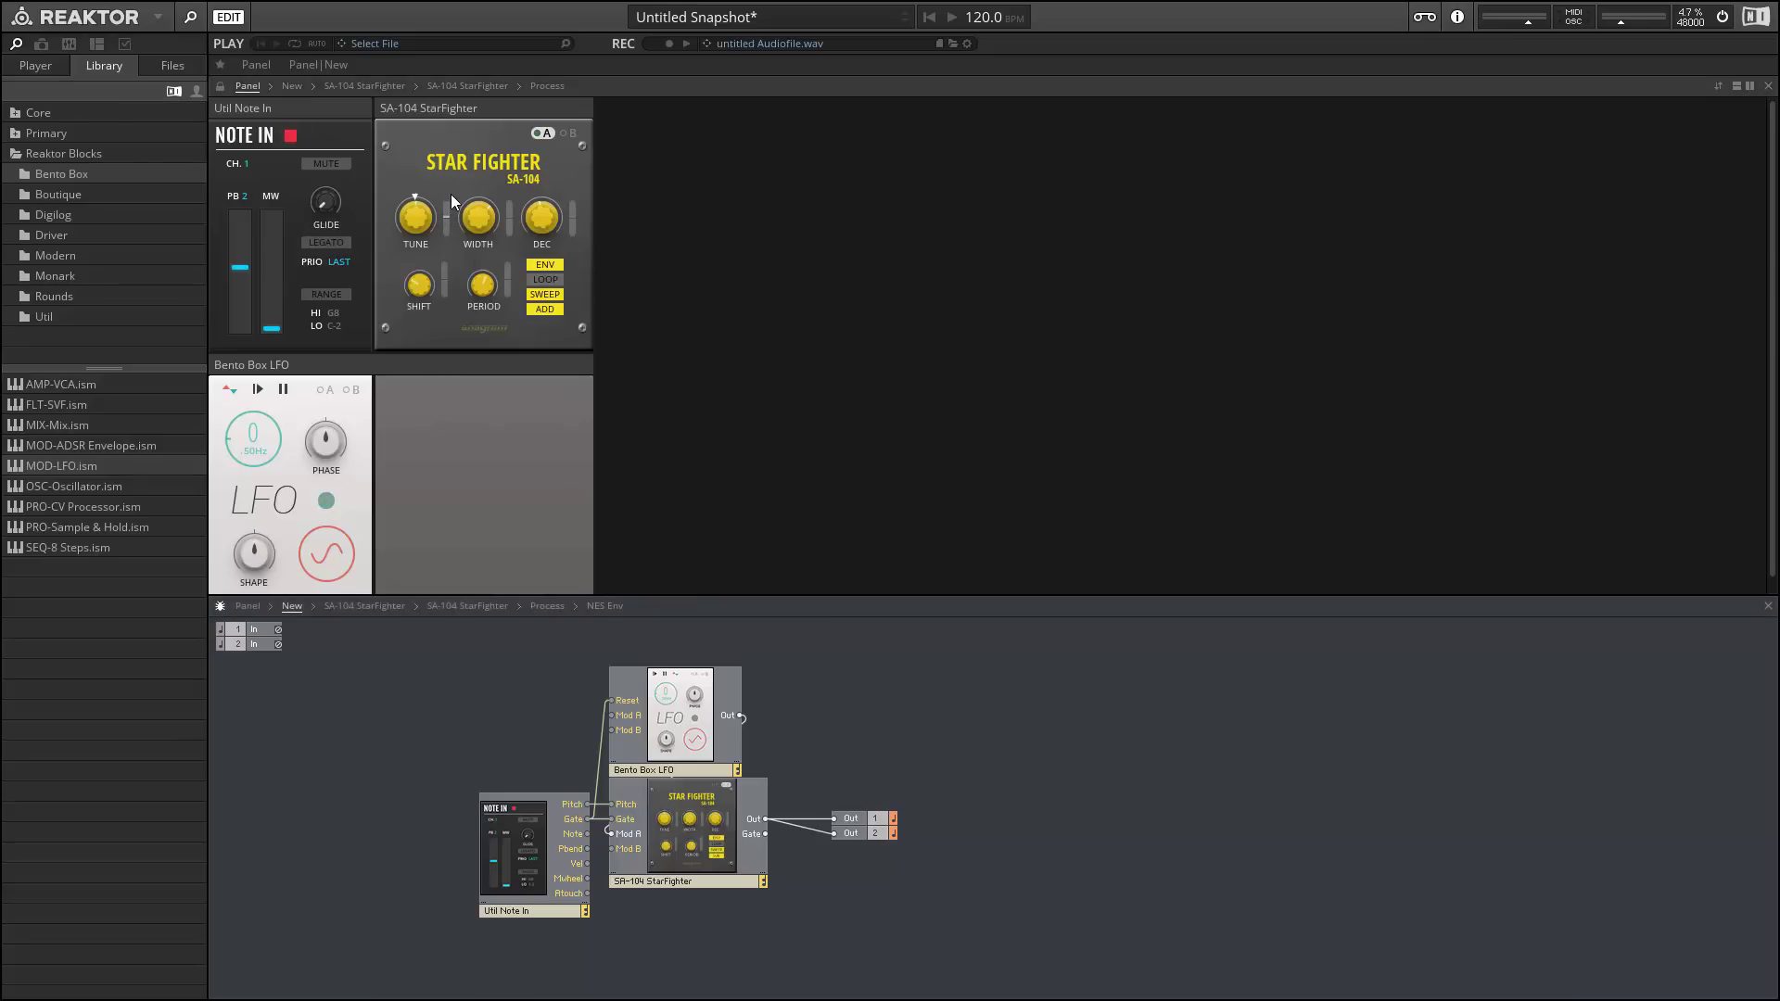
pyautogui.click(558, 280)
# Drive LFO Reset from the StarFighter's Gate output, set sweep to SUB, and turn looping off.
pyautogui.click(545, 279)
pyautogui.moveTo(762, 831); pyautogui.dragTo(611, 701)
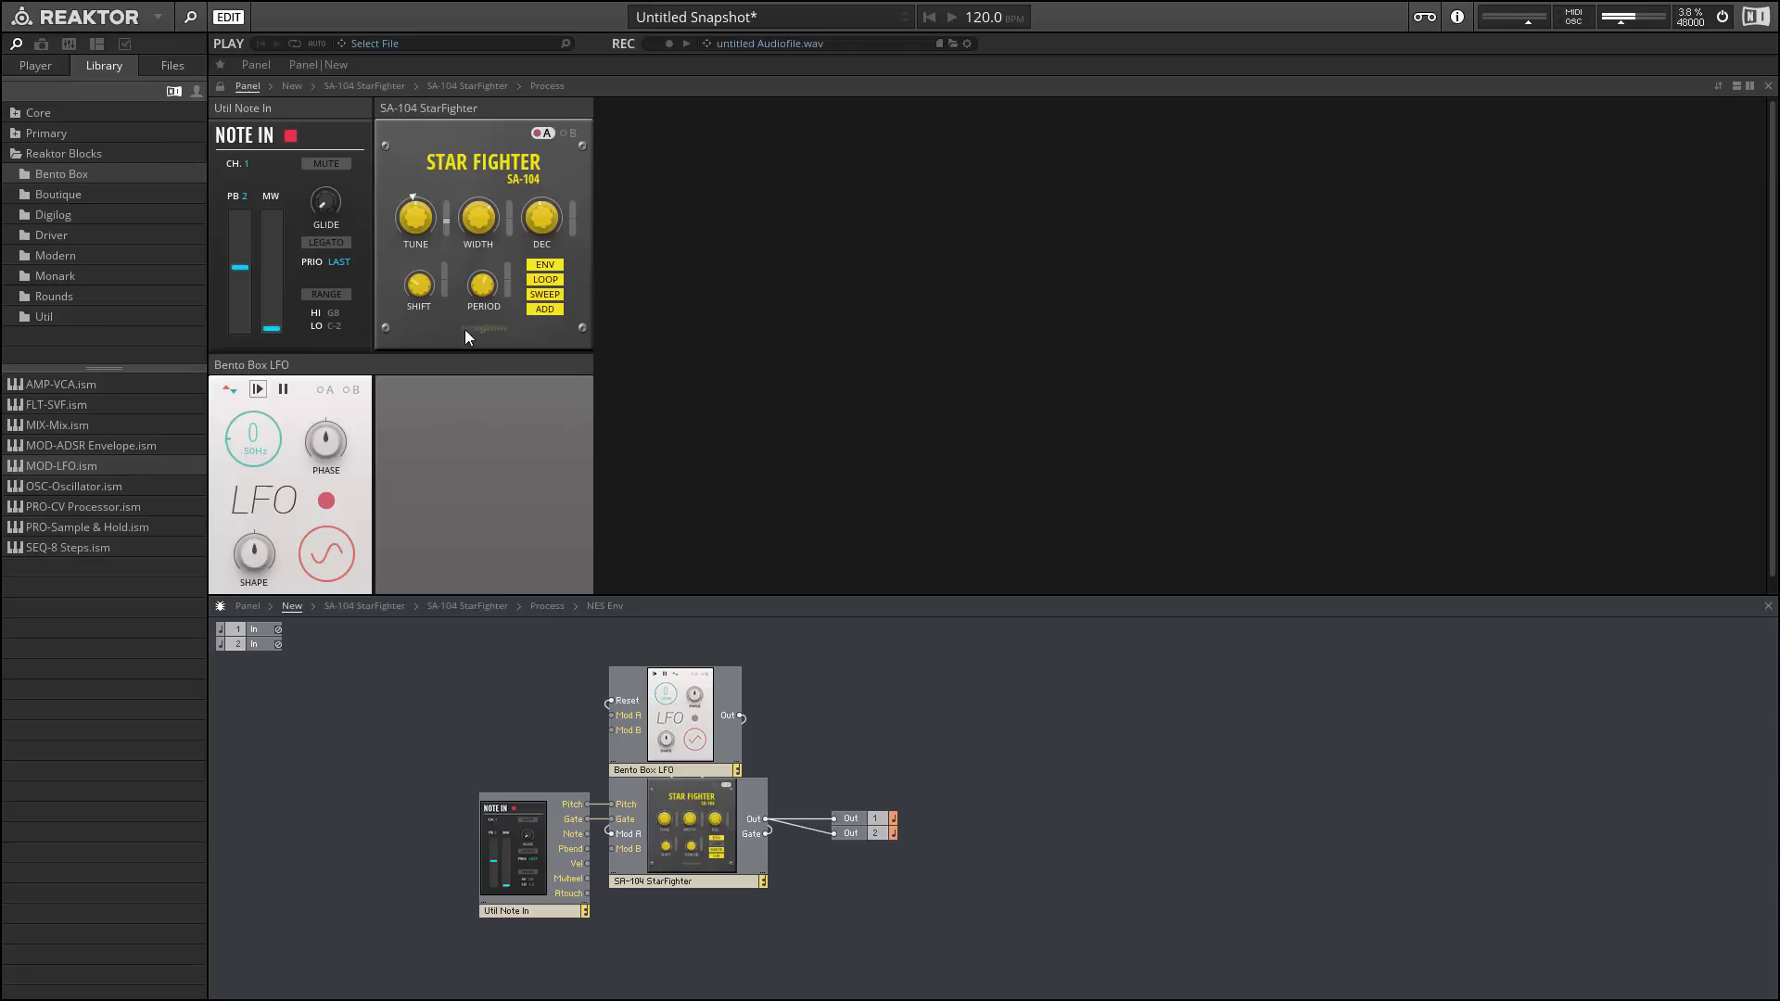
pyautogui.click(542, 310)
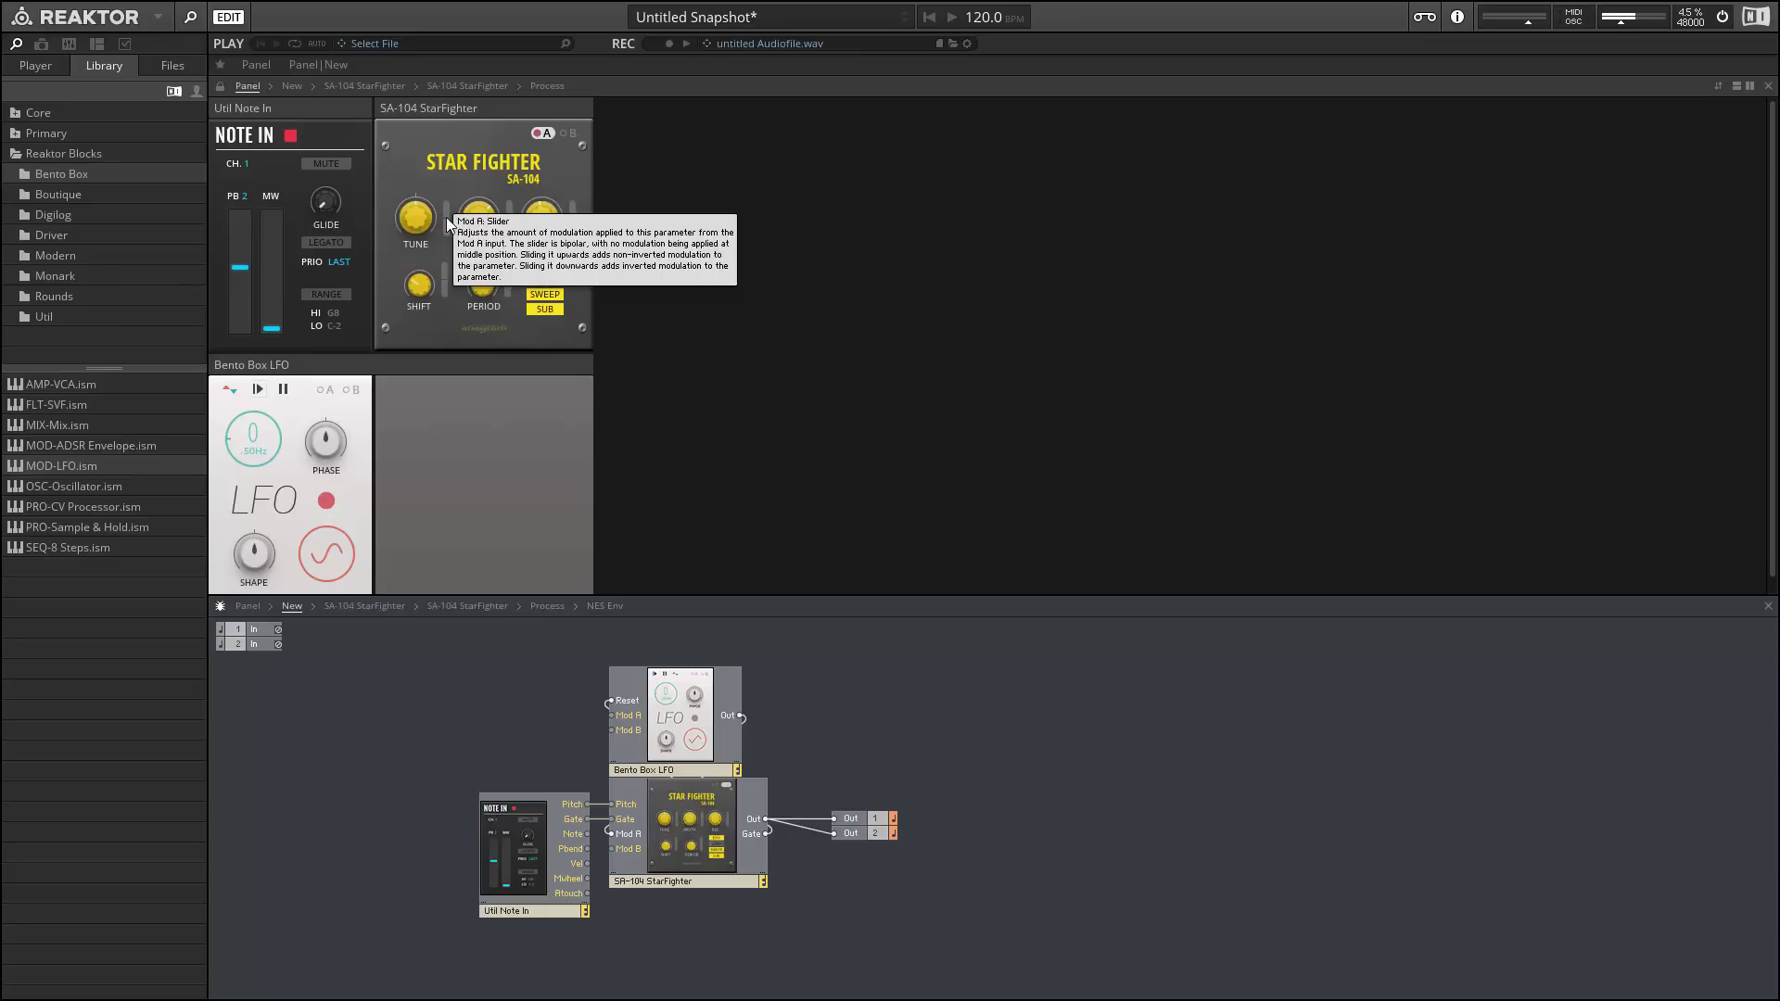
pyautogui.click(554, 282)
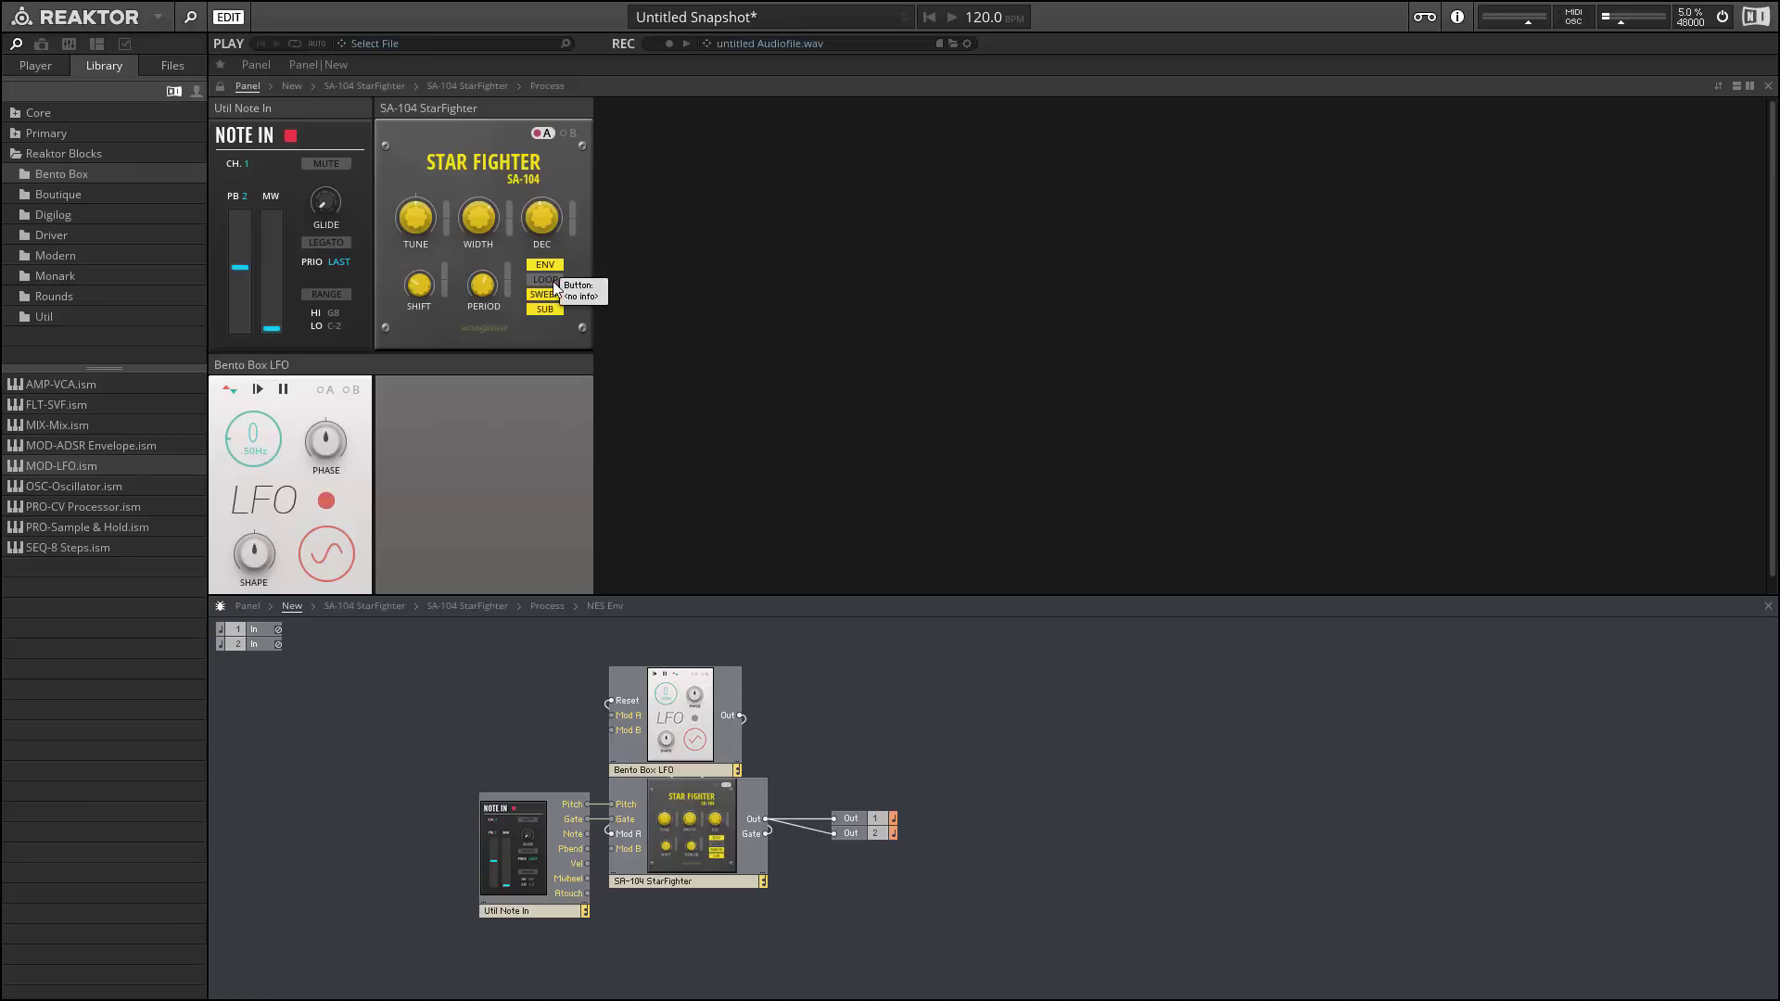